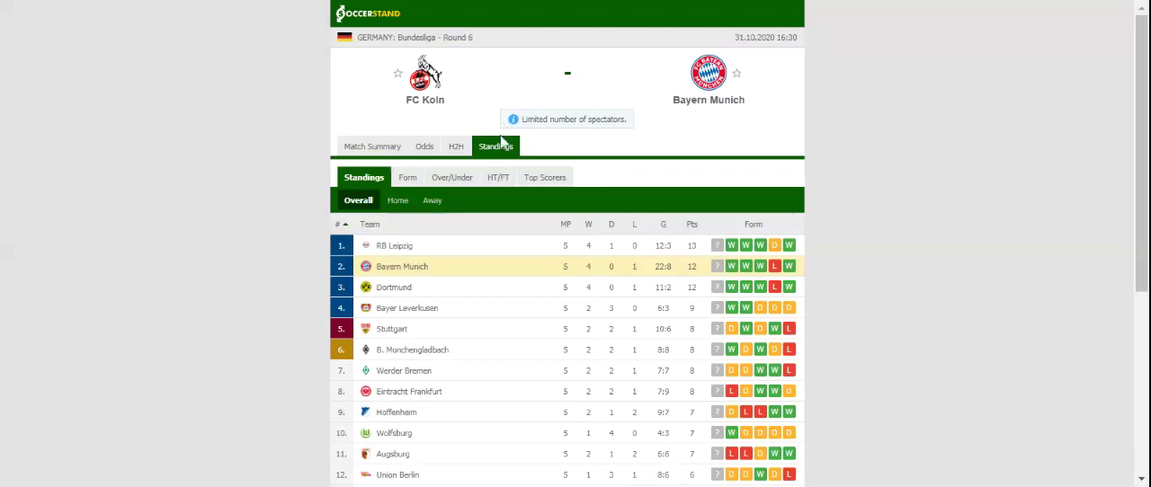
Review the FC Koln and Bayern Munich head-to-head results, then move to the match odds
{"action": "left_click", "coordinate": [456, 146]}
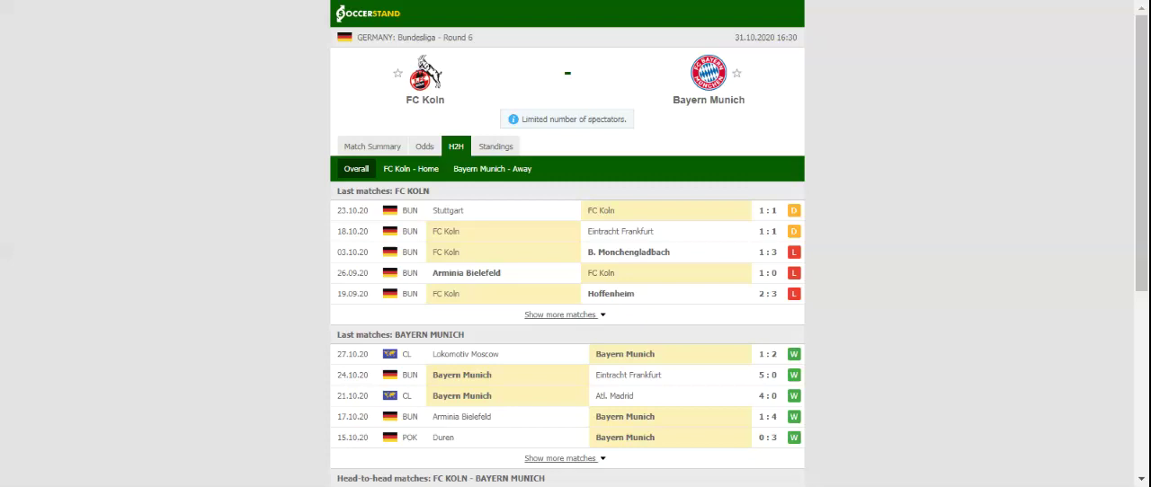
{"action": "left_click", "coordinate": [425, 146]}
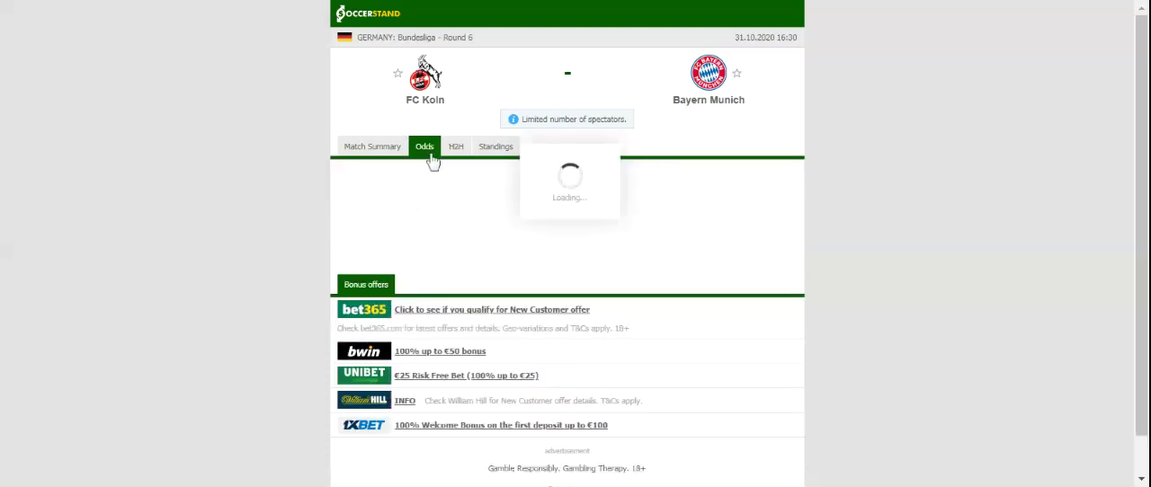